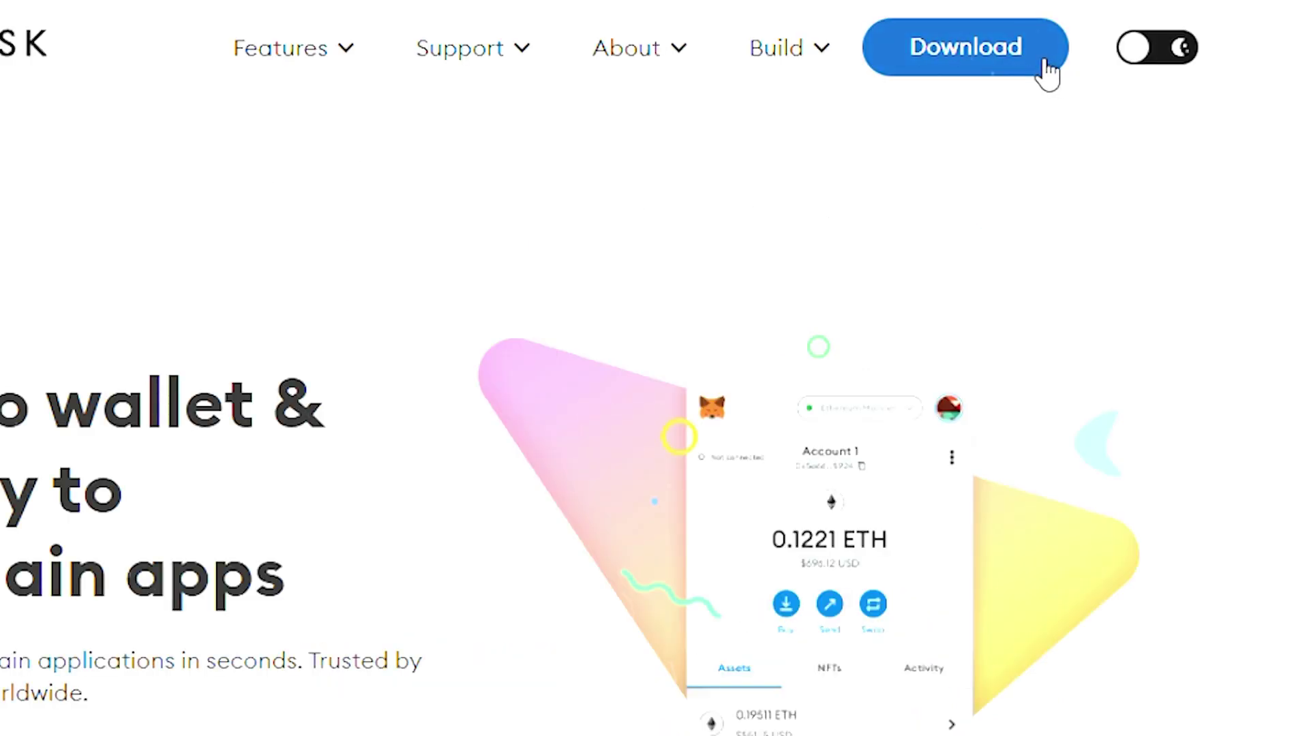
Step: Open MetaMask's download page and review the Android and iPhone install options
{"action": "left_click", "coordinate": [1048, 73]}
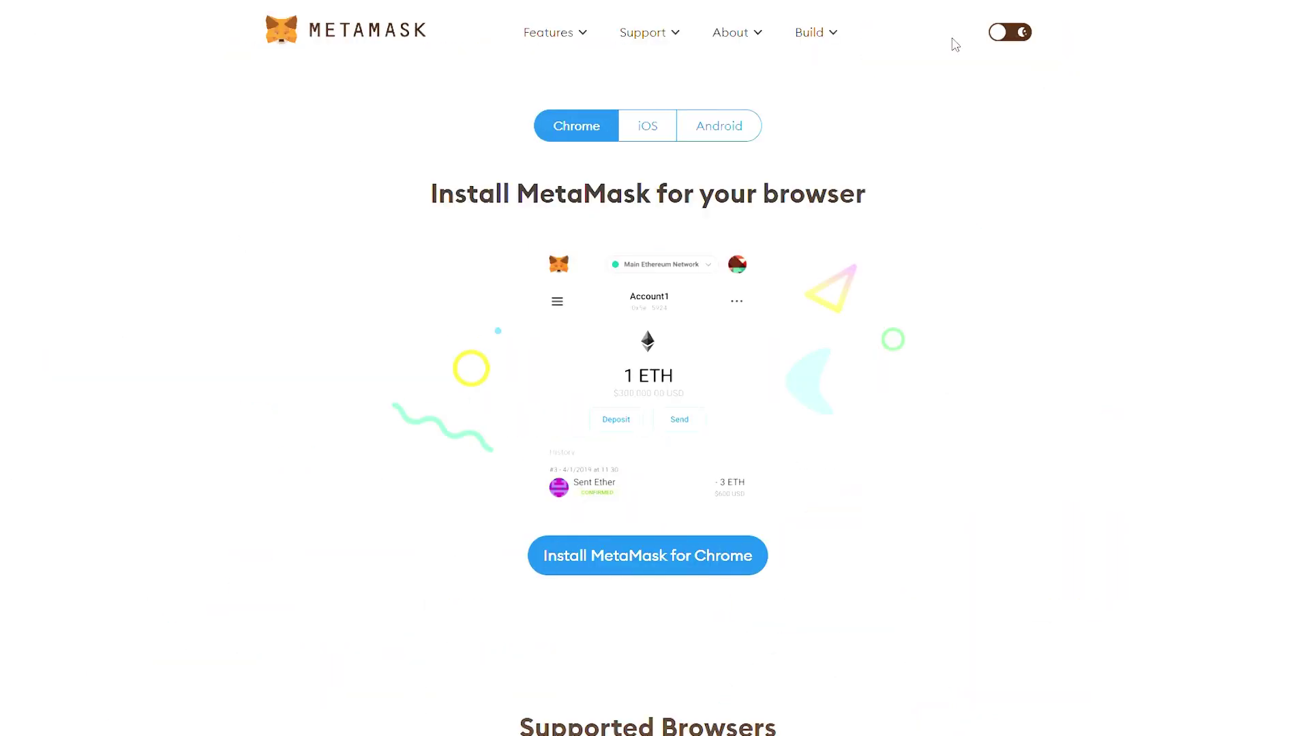
{"action": "scroll", "coordinate": [432, 359], "scroll_direction": "down", "scroll_amount": 4}
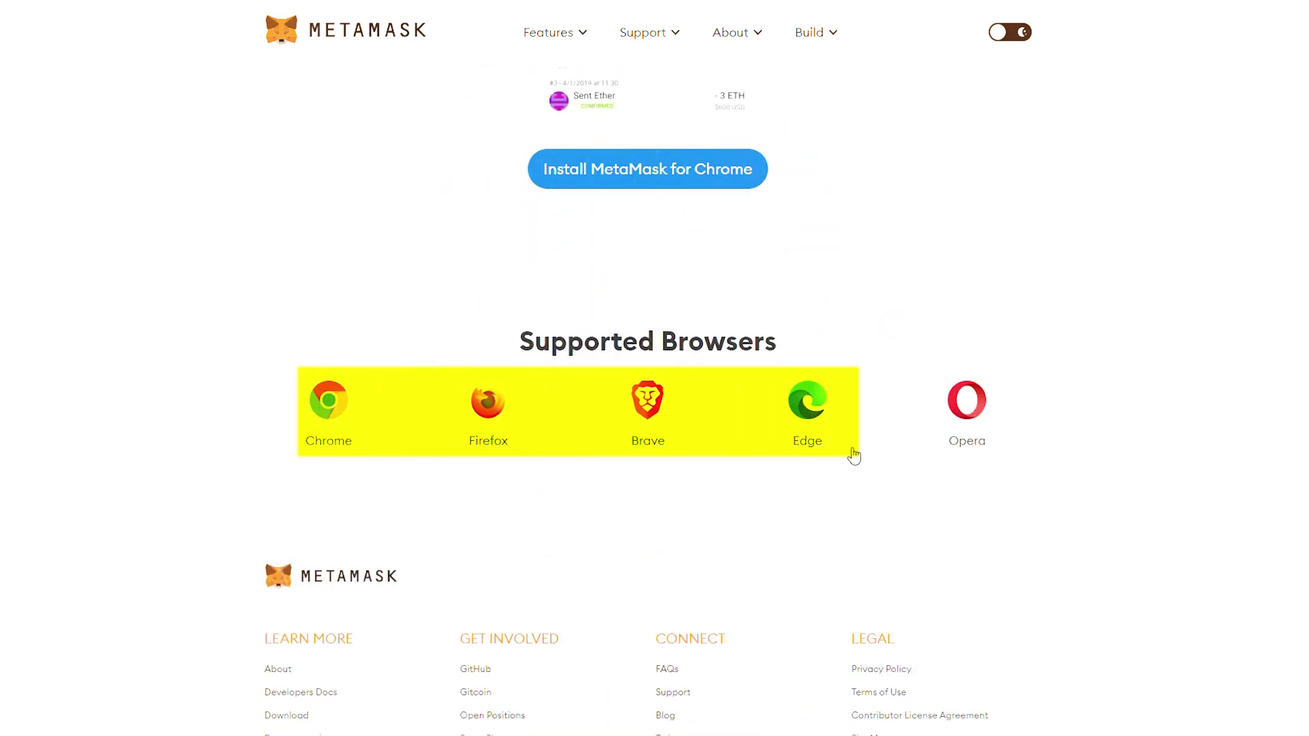
{"action": "scroll", "coordinate": [919, 409], "scroll_direction": "up", "scroll_amount": 4}
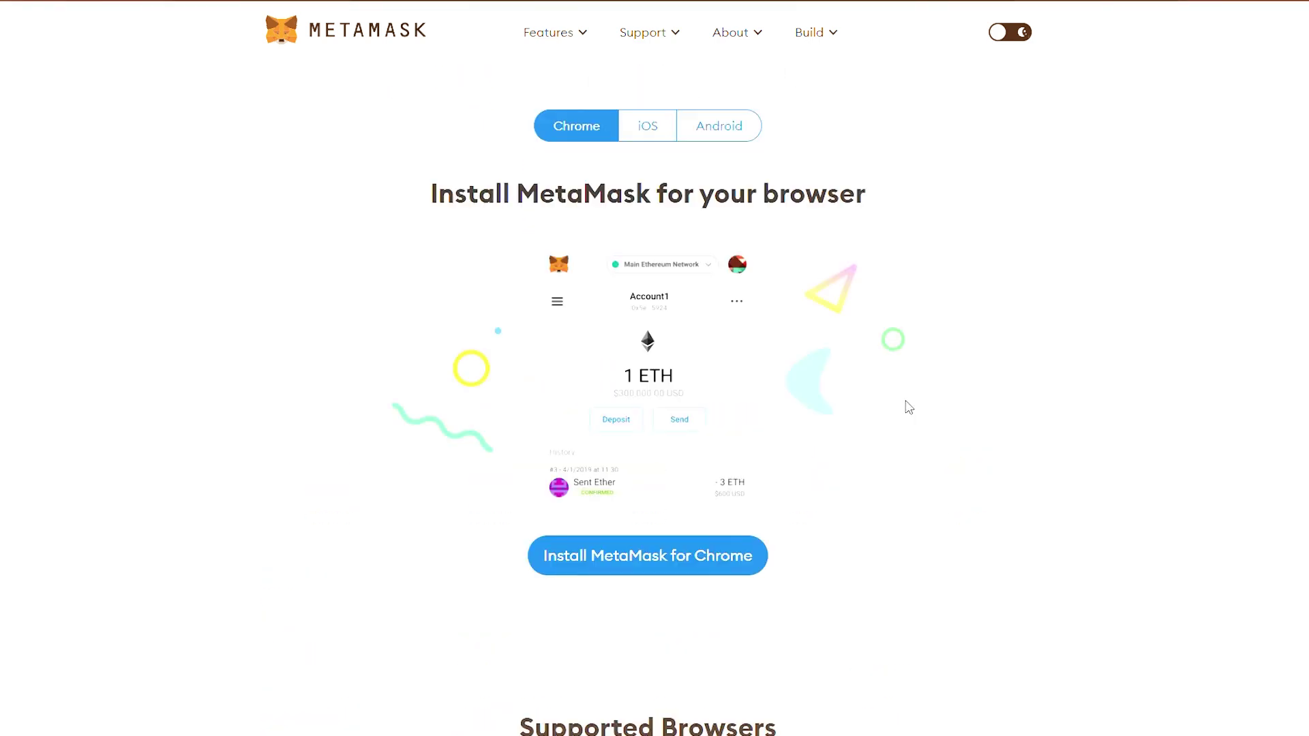
{"action": "left_click", "coordinate": [721, 133]}
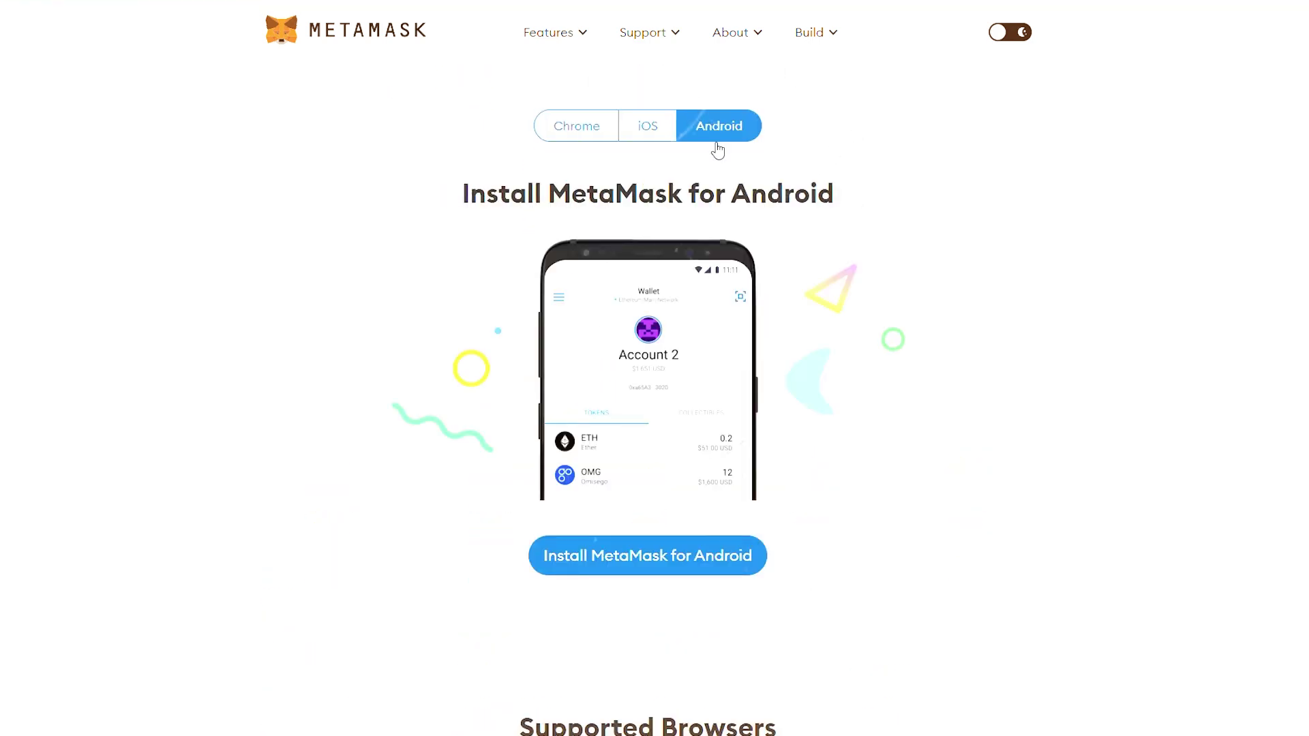
{"action": "left_click", "coordinate": [666, 136]}
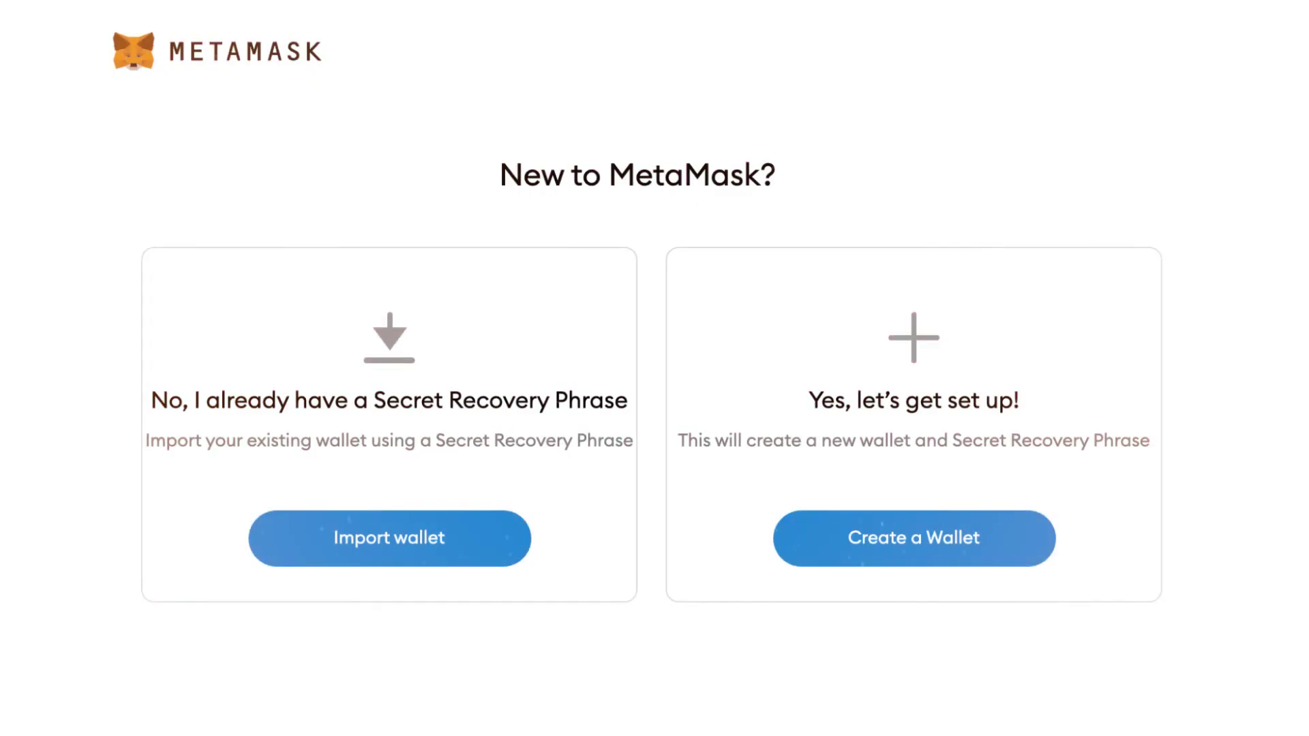
Step: Launch the MetaMask extension, start setup, and choose to create a new wallet
{"action": "left_click", "coordinate": [1112, 82]}
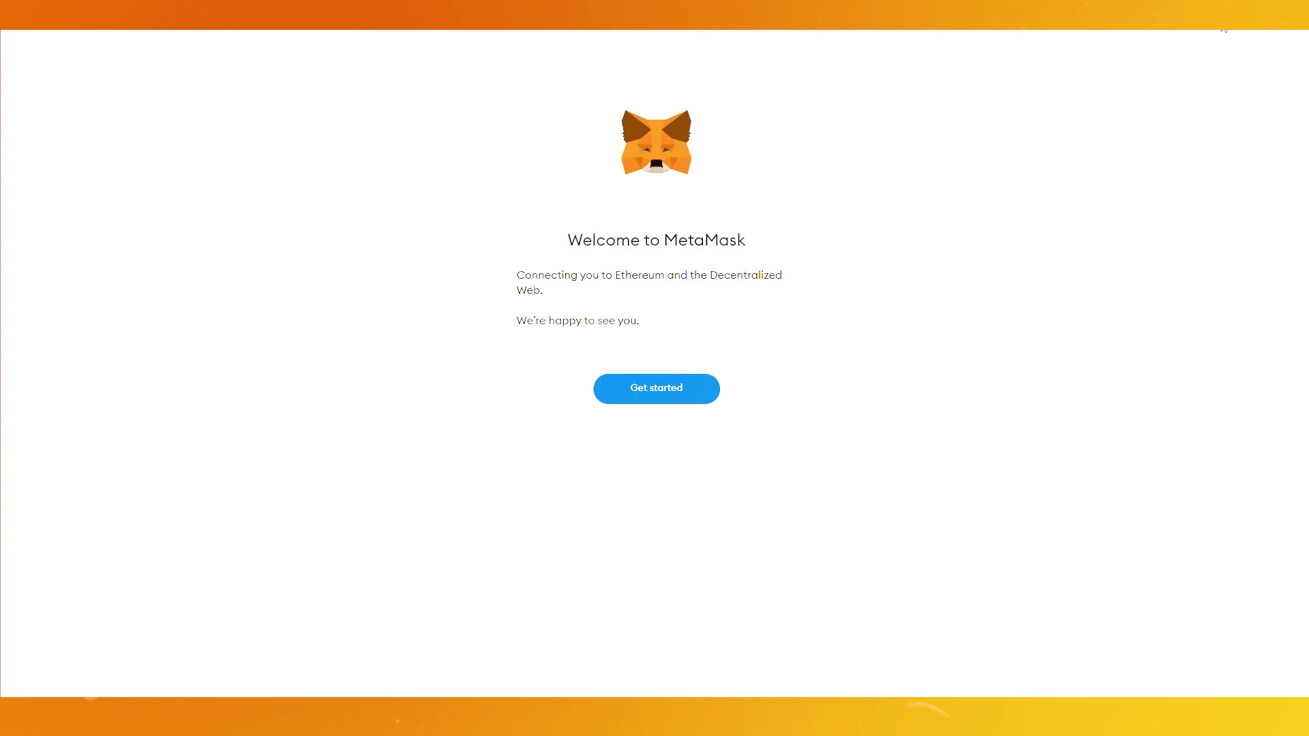
{"action": "left_click", "coordinate": [683, 399]}
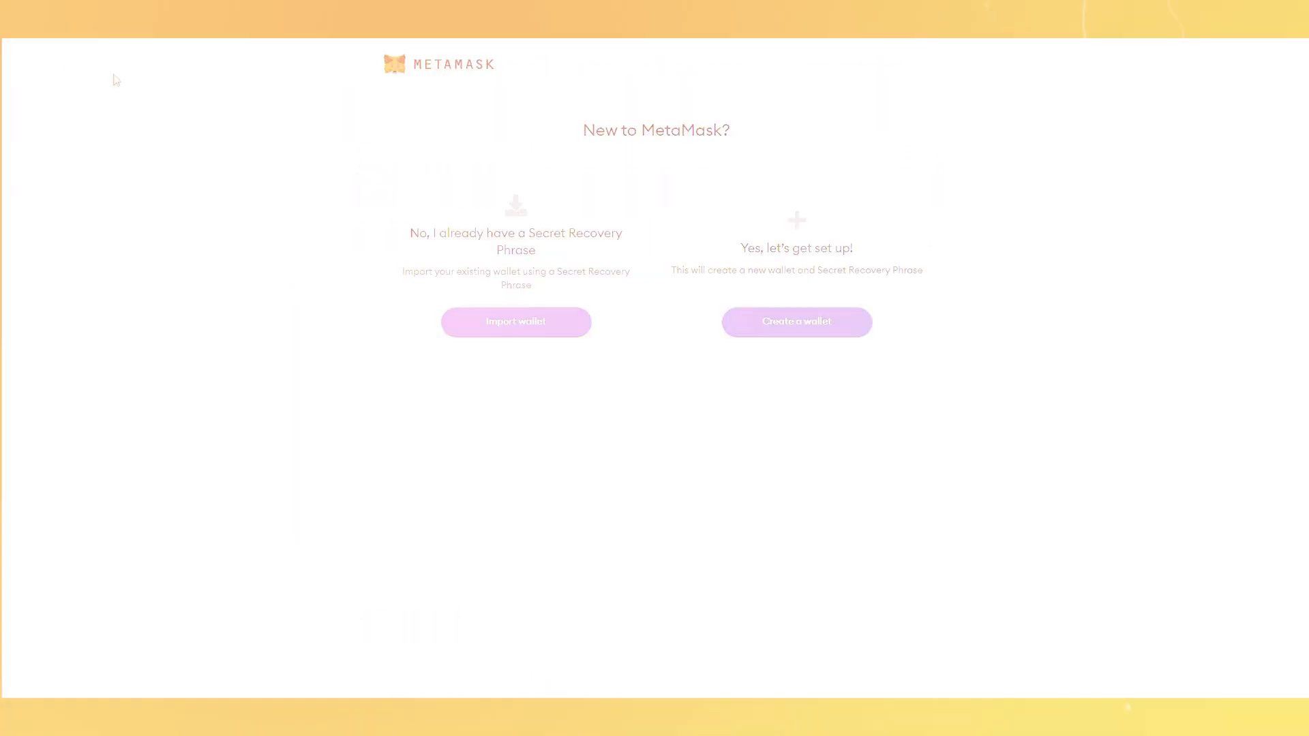
{"action": "left_click", "coordinate": [742, 338]}
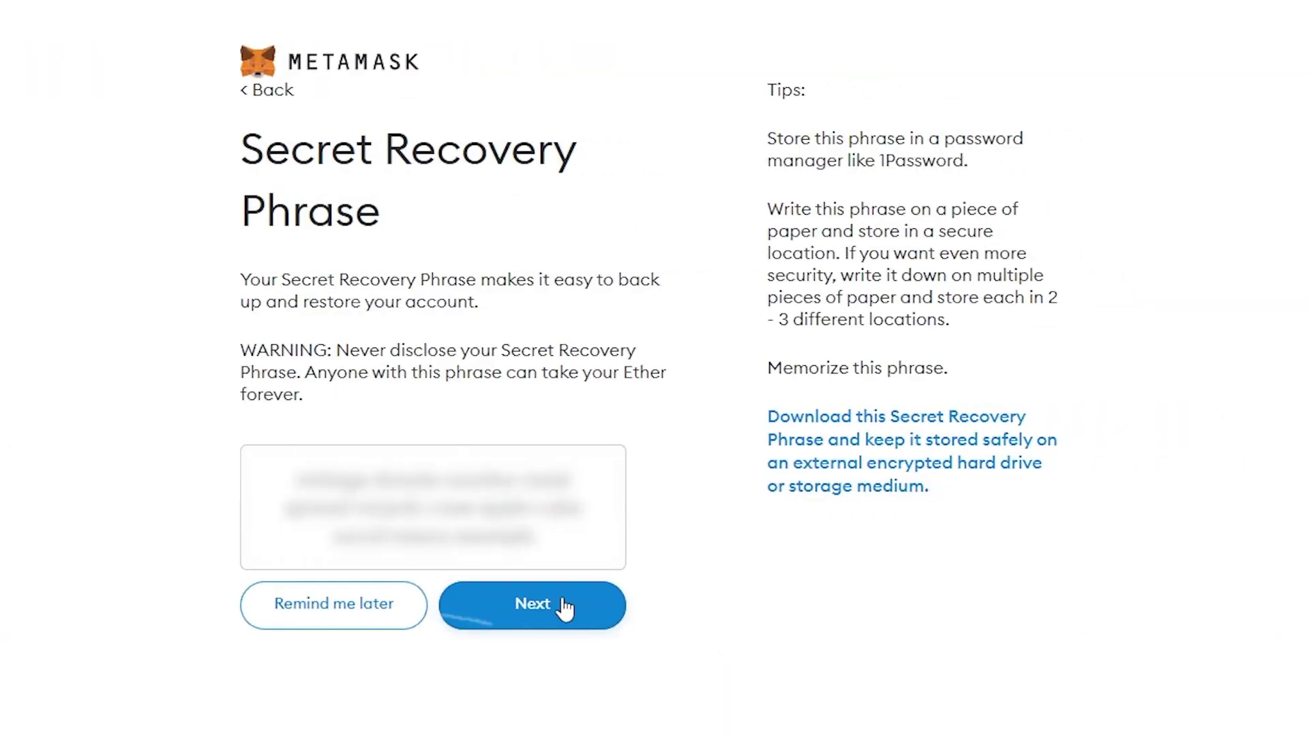
Step: Continue to the recovery phrase check and submit the phrase words in order
{"action": "left_click", "coordinate": [563, 607]}
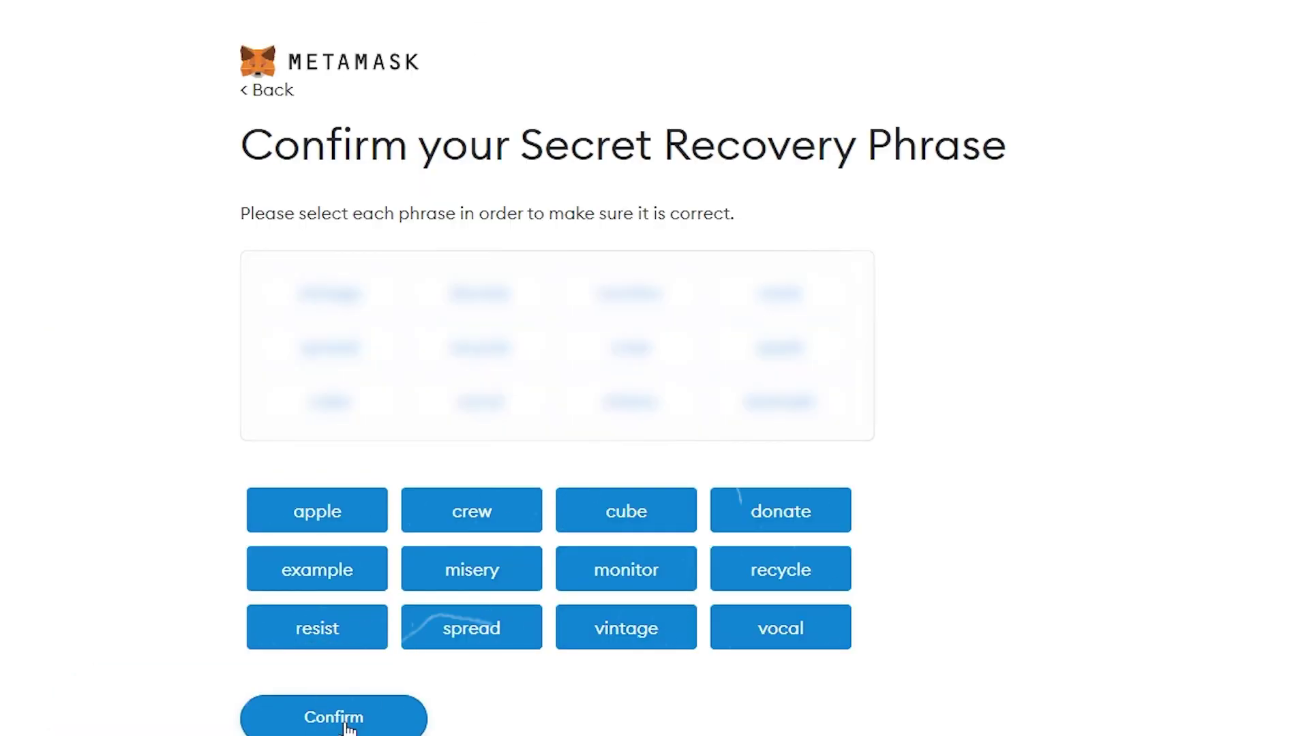
{"action": "left_click", "coordinate": [349, 721]}
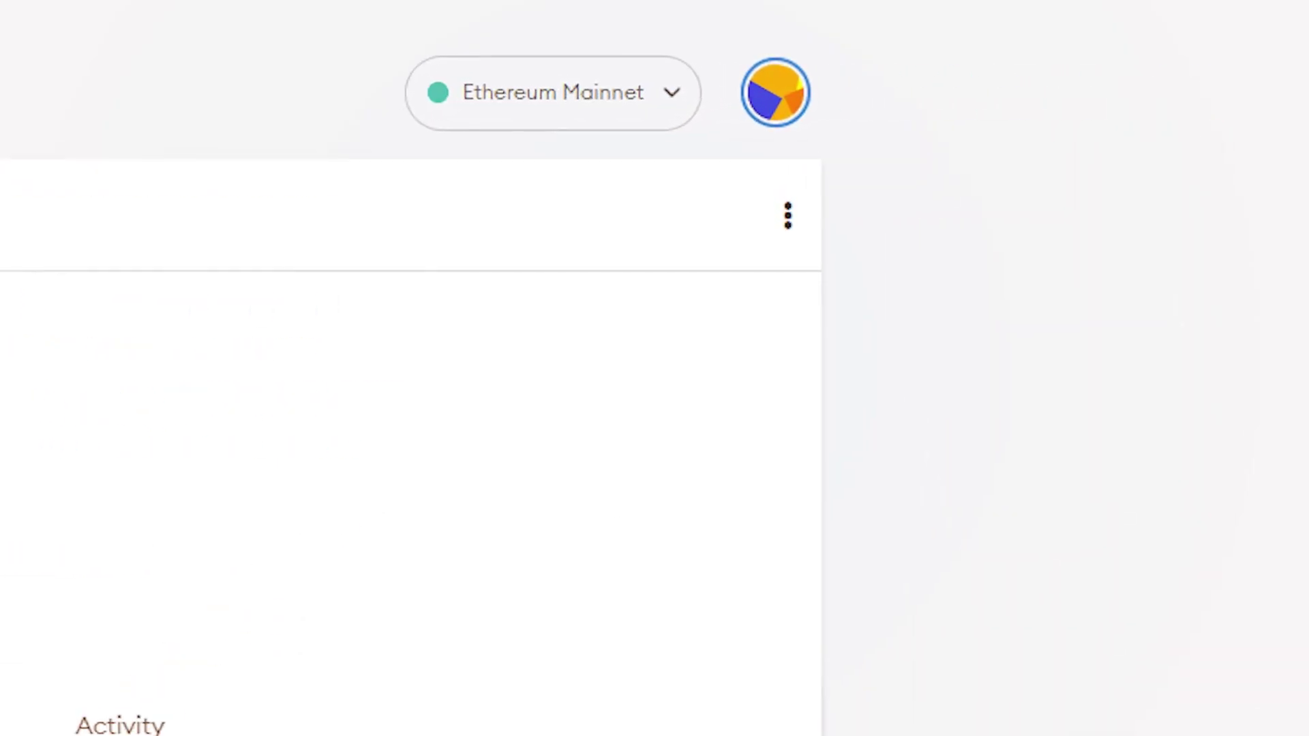
Step: Open the Ethereum Mainnet network dropdown at the top of the wallet
{"action": "left_click", "coordinate": [665, 93]}
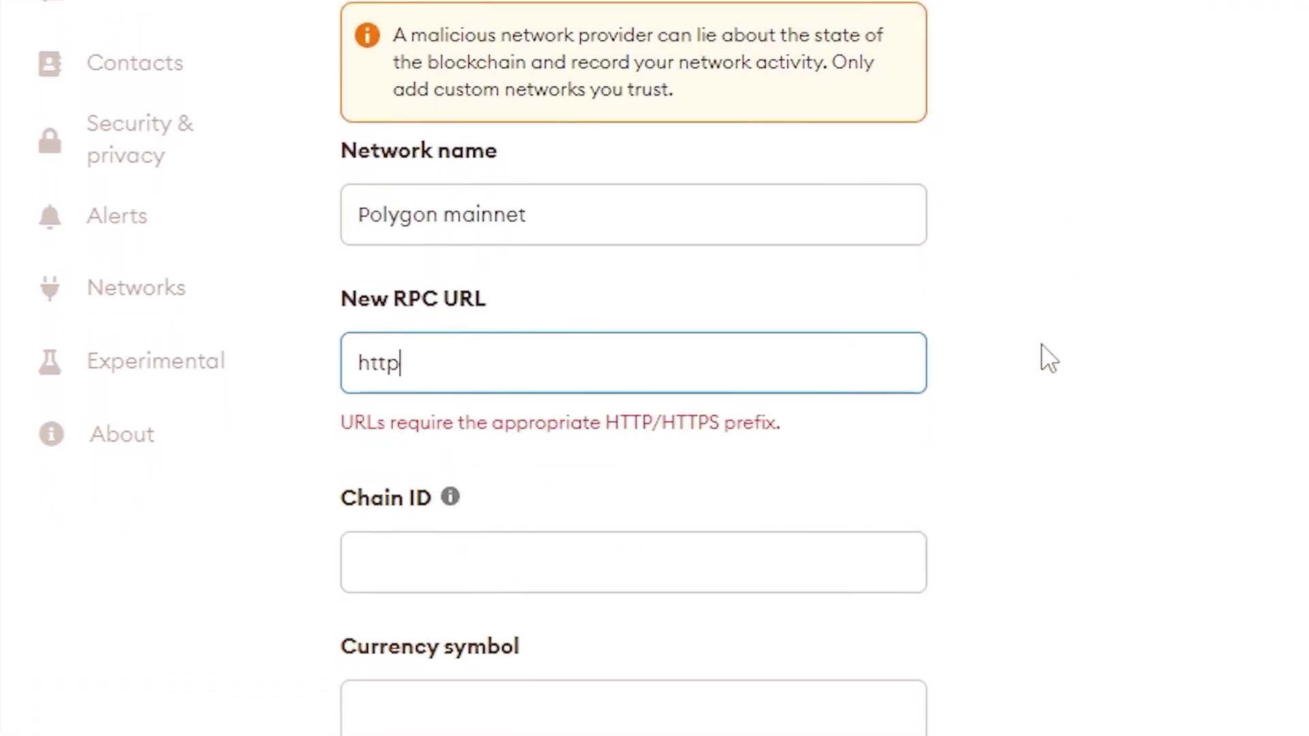
{"action": "type", "text": "://polygon-rpc.com"}
{"action": "key", "text": "Tab"}
{"action": "type", "text": "137"}
Step: Move through the Polygon mainnet form from the RPC URL field to the chain ID field
{"action": "left_click", "coordinate": [641, 530]}
{"action": "type", "text": "$"}
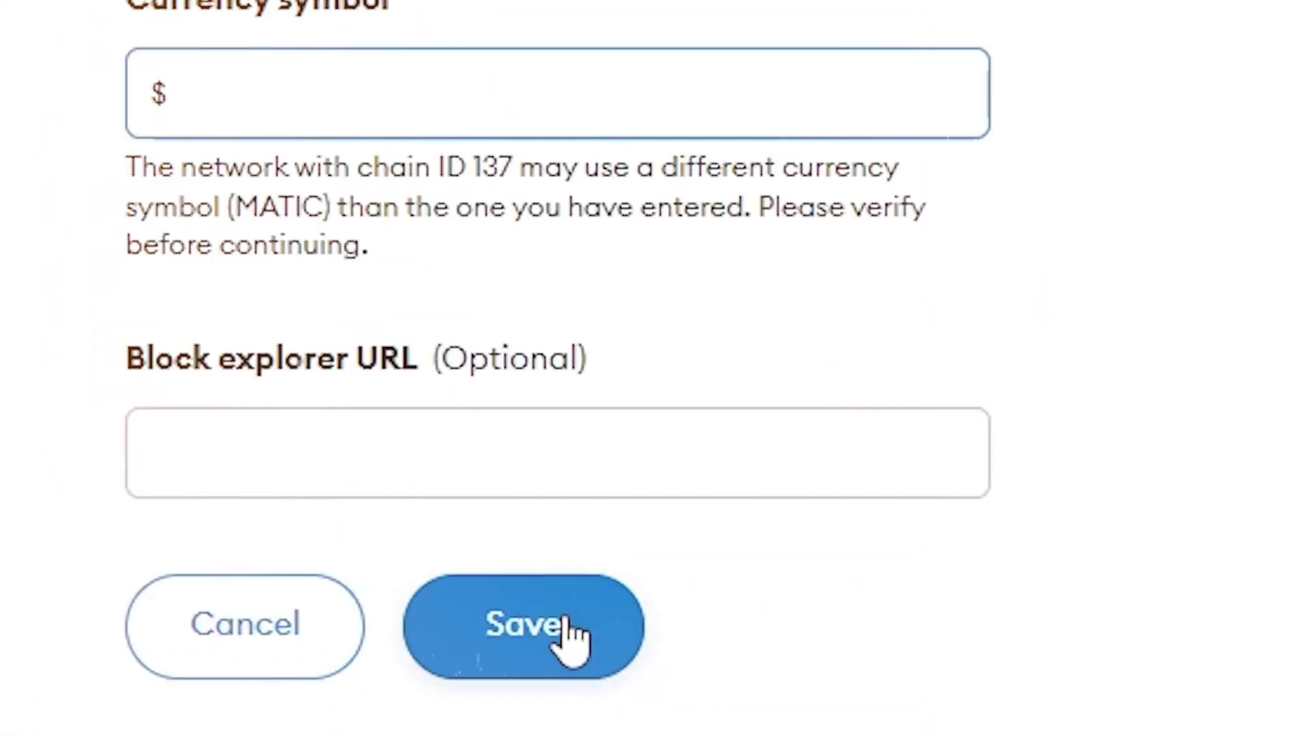